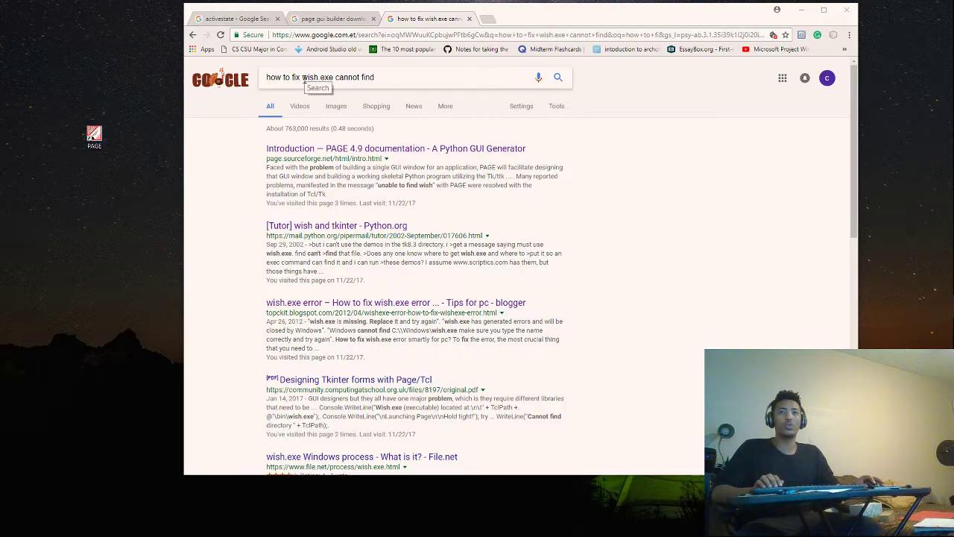
Replace 'wish.exe cannot find' in the search query with 'wish exe cannot find'.
{"action": "left_click_drag", "start_coordinate": [302, 77], "coordinate": [381, 78]}
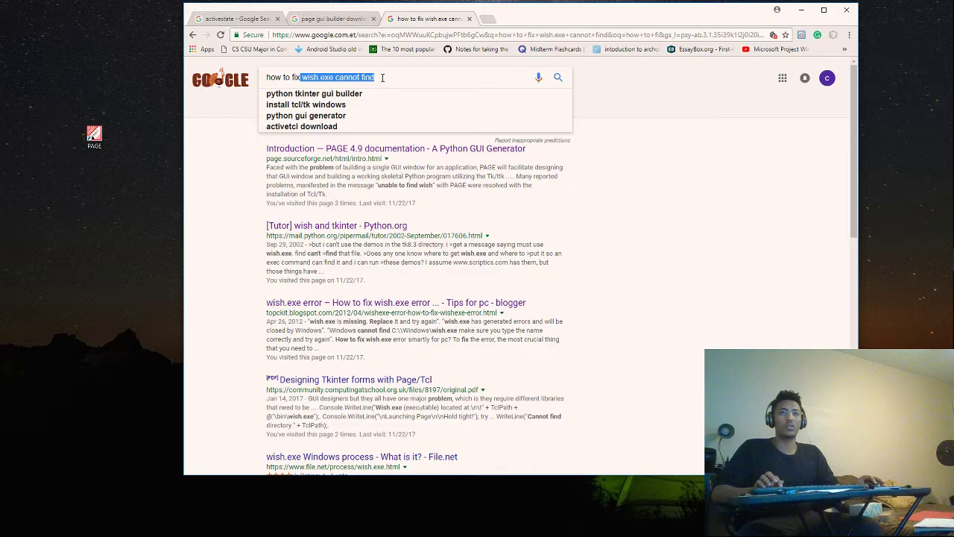
{"action": "type", "text": "wish exe cannot find"}
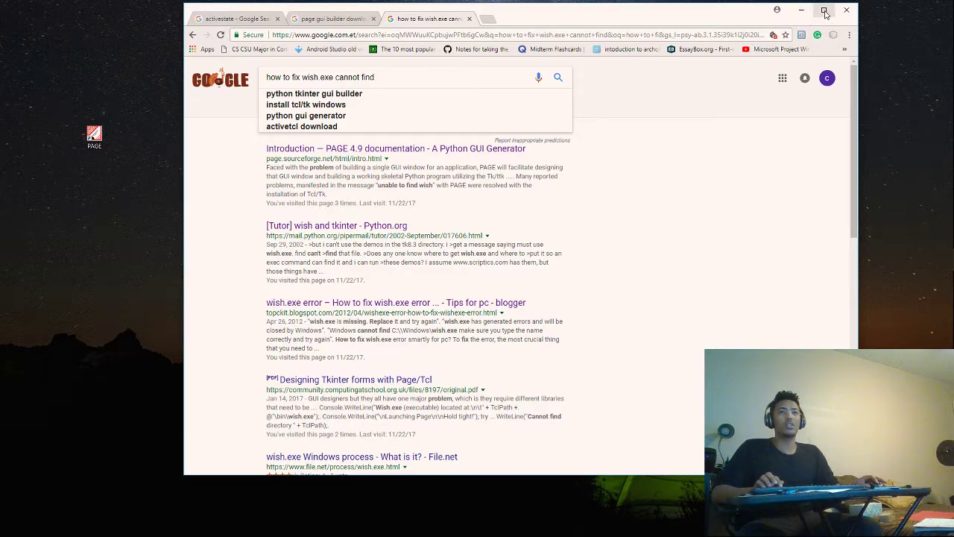
Return to the 'activestate' results tab, maximize Chrome, and rerun the activestate search.
{"action": "left_click", "coordinate": [252, 20]}
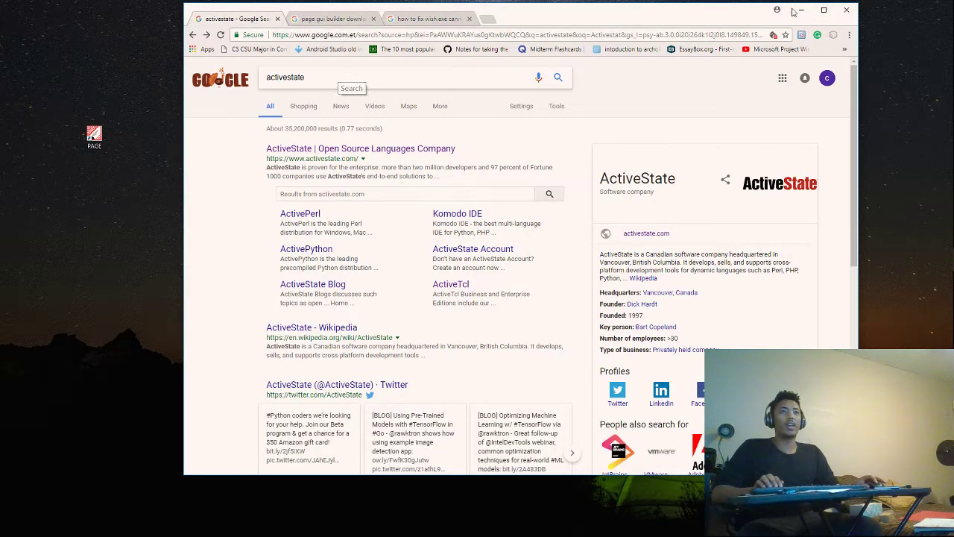
{"action": "left_click", "coordinate": [823, 10]}
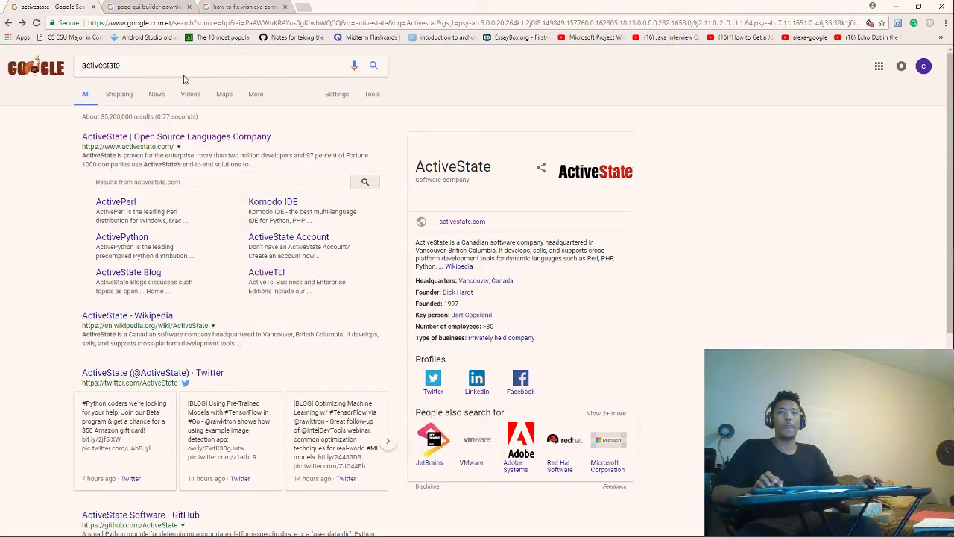
{"action": "double_click", "coordinate": [132, 66]}
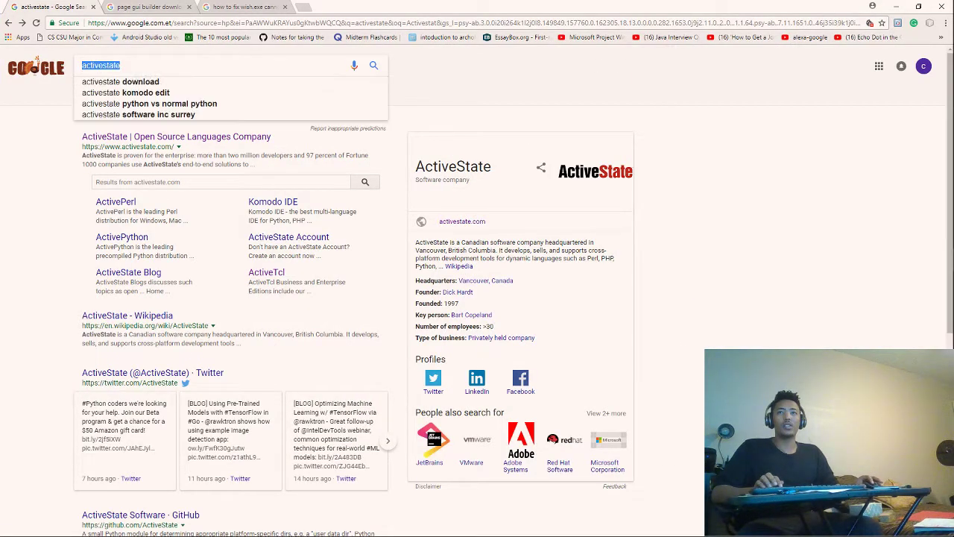
{"action": "left_click", "coordinate": [132, 68]}
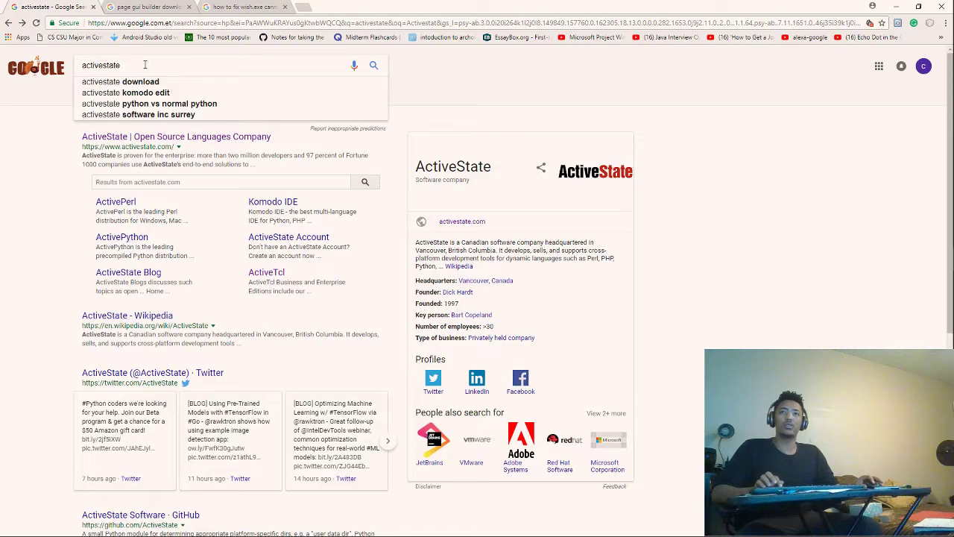
{"action": "left_click", "coordinate": [374, 68]}
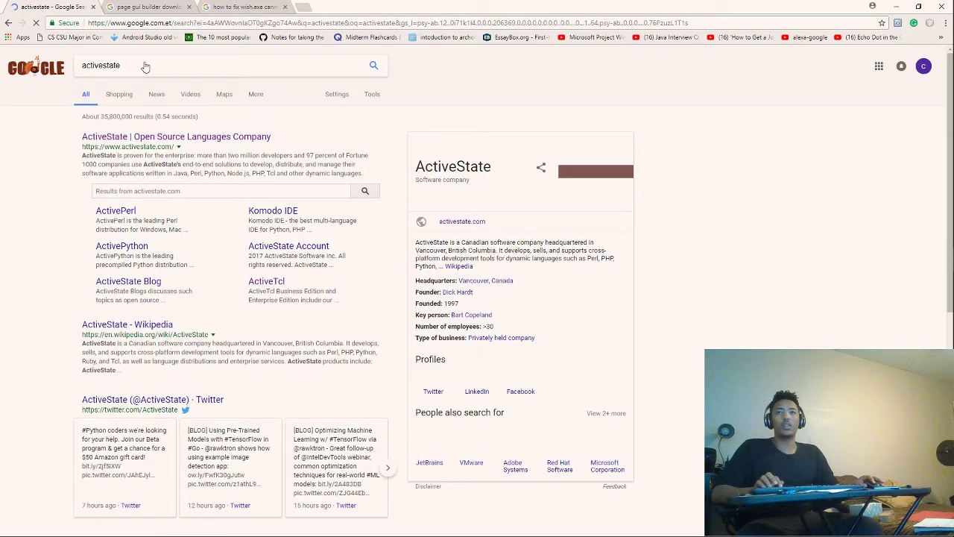
{"action": "left_click", "coordinate": [252, 139]}
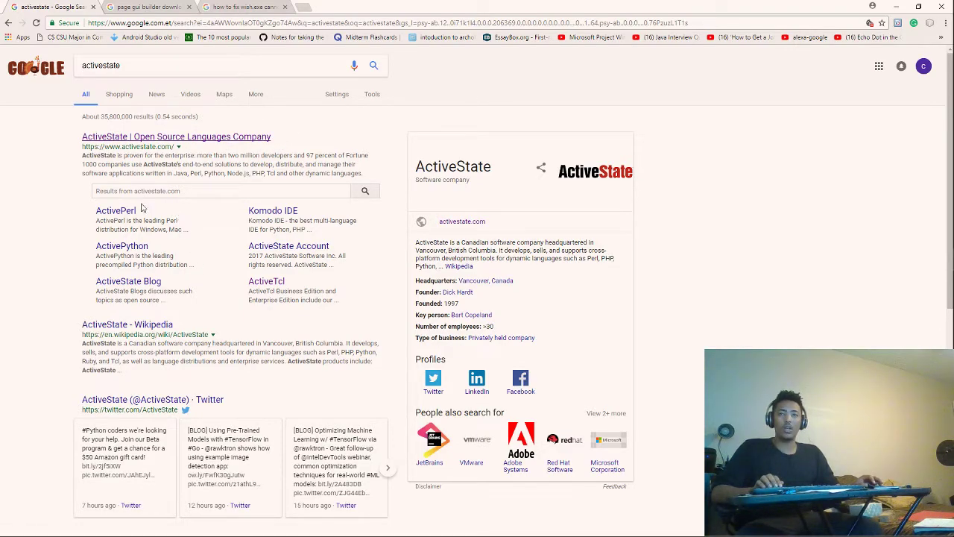
{"action": "left_click", "coordinate": [271, 284]}
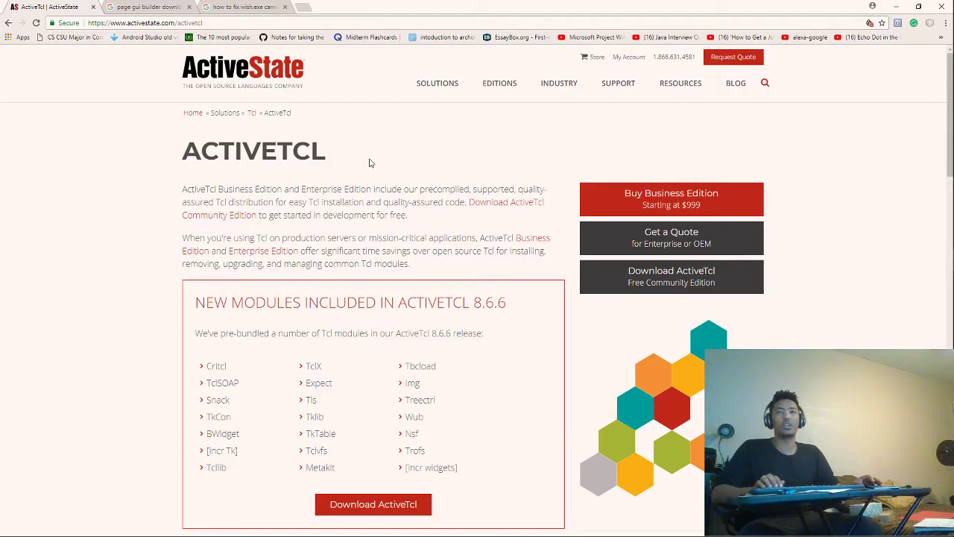
{"action": "left_click", "coordinate": [9, 23]}
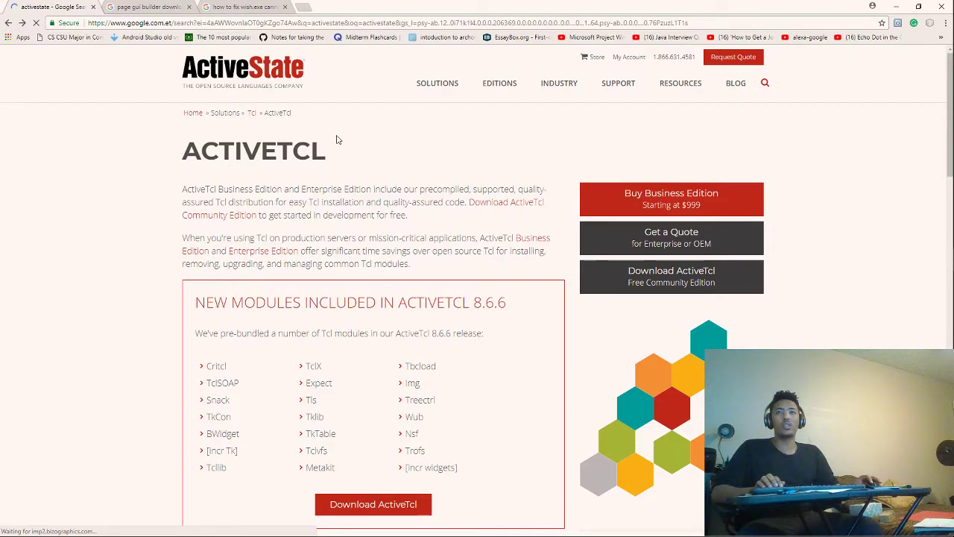
From the page gui builder download results, open 'PAGE download | SourceForge.net'.
{"action": "left_click", "coordinate": [157, 6]}
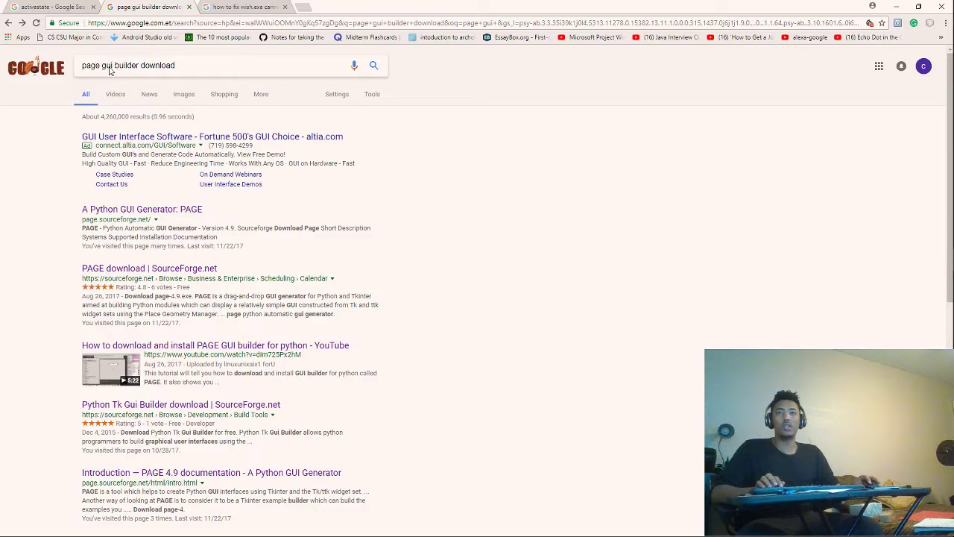
{"action": "left_click", "coordinate": [139, 66]}
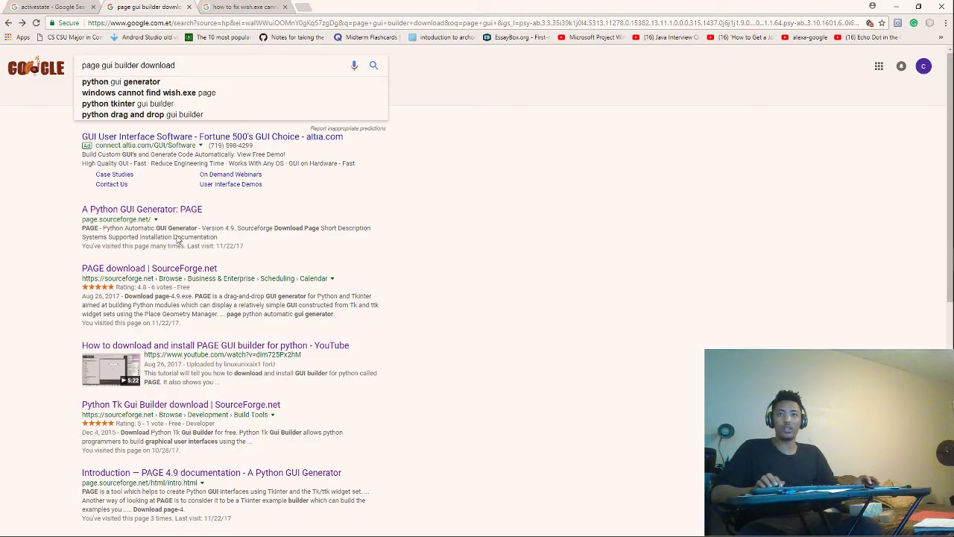
{"action": "left_click", "coordinate": [138, 272]}
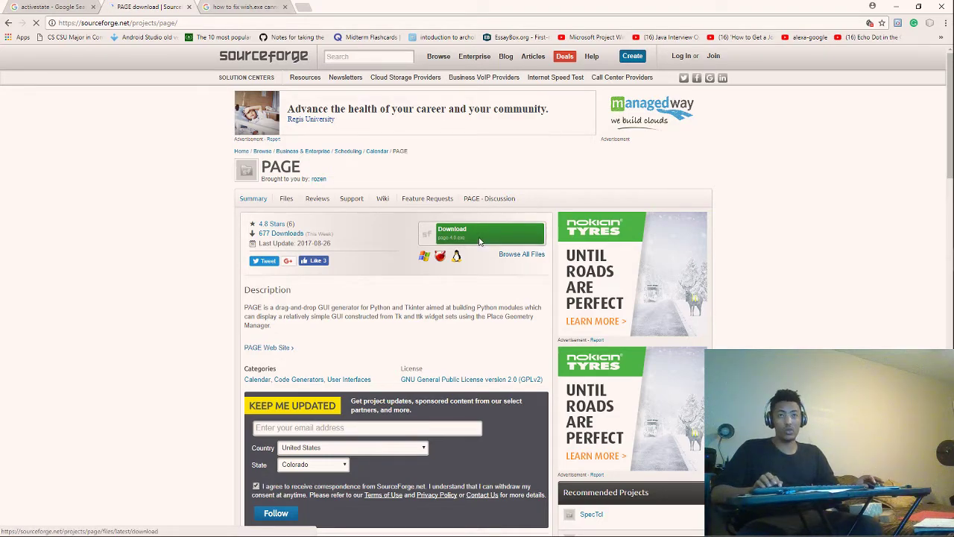
Restore Chrome down to a smaller window so the desktop shows behind it.
{"action": "left_click", "coordinate": [918, 7]}
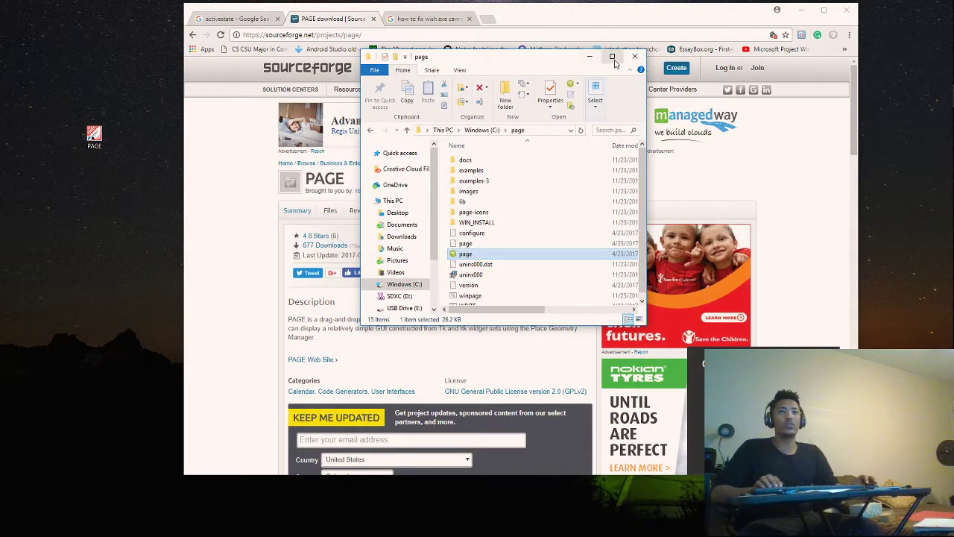
Show the Windows (C:) drive root in File Explorer and shift the restored window right.
{"action": "left_click", "coordinate": [614, 62]}
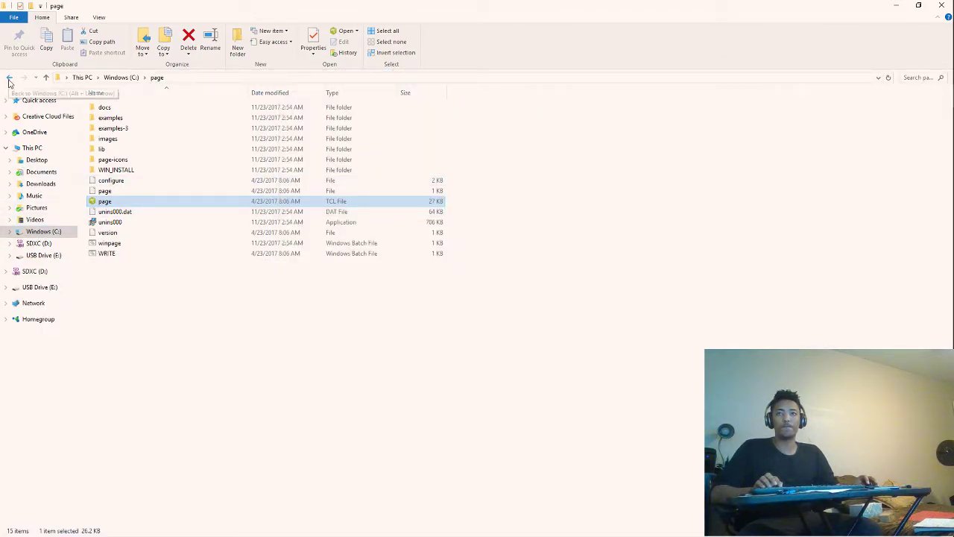
{"action": "left_click", "coordinate": [55, 232]}
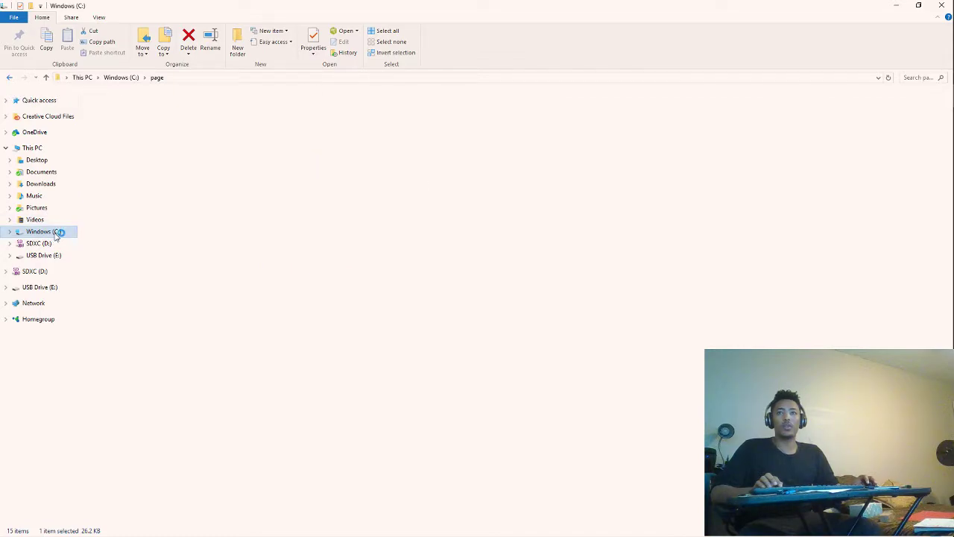
{"action": "left_click", "coordinate": [55, 236]}
{"action": "left_click", "coordinate": [919, 6]}
{"action": "left_click_drag", "start_coordinate": [542, 63], "coordinate": [622, 64]}
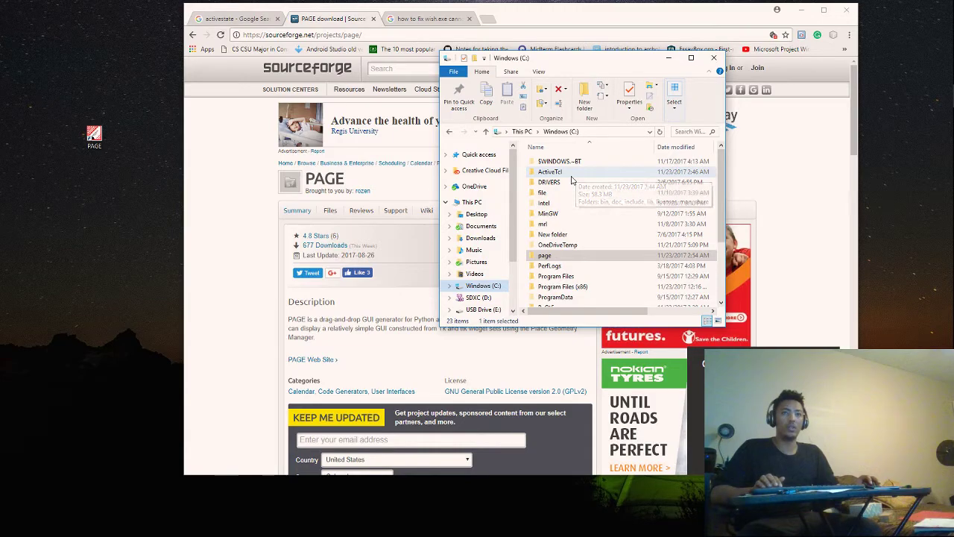
Open the C:\page folder and maximize its Explorer window.
{"action": "double_click", "coordinate": [545, 255]}
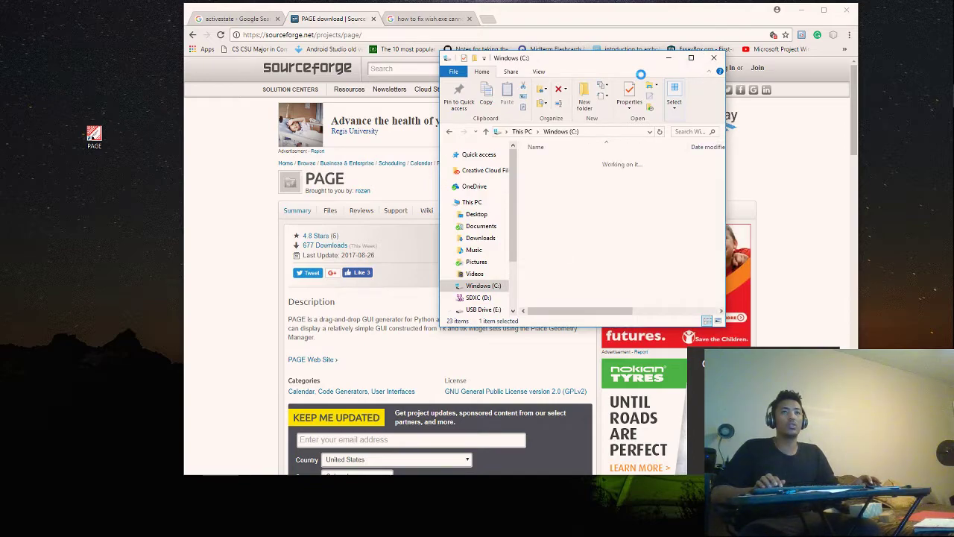
{"action": "left_click", "coordinate": [694, 60]}
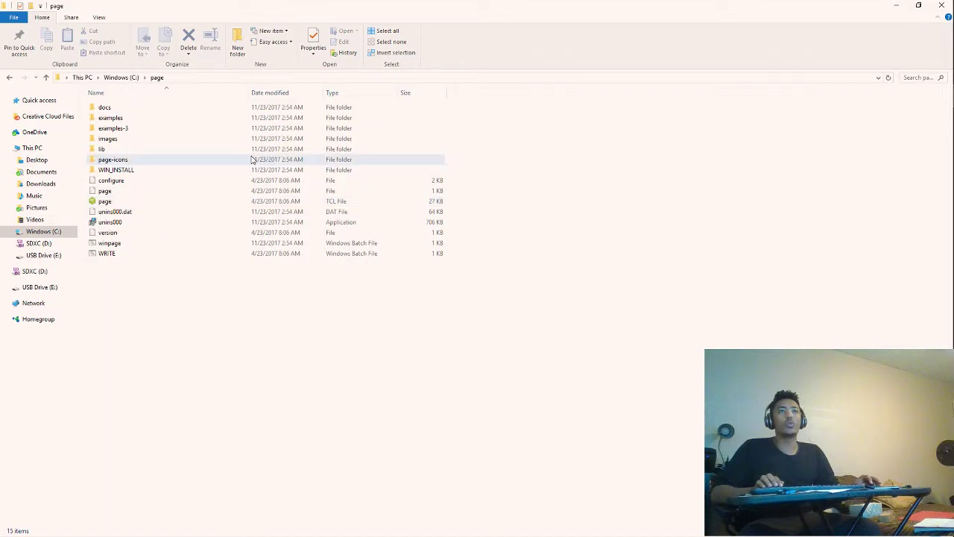
{"action": "double_click", "coordinate": [124, 204]}
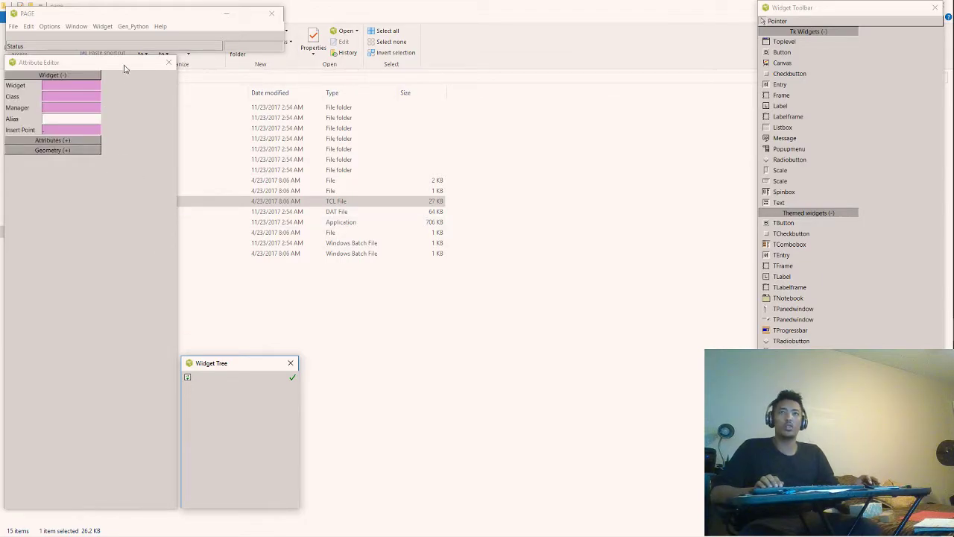
{"action": "left_click", "coordinate": [13, 26]}
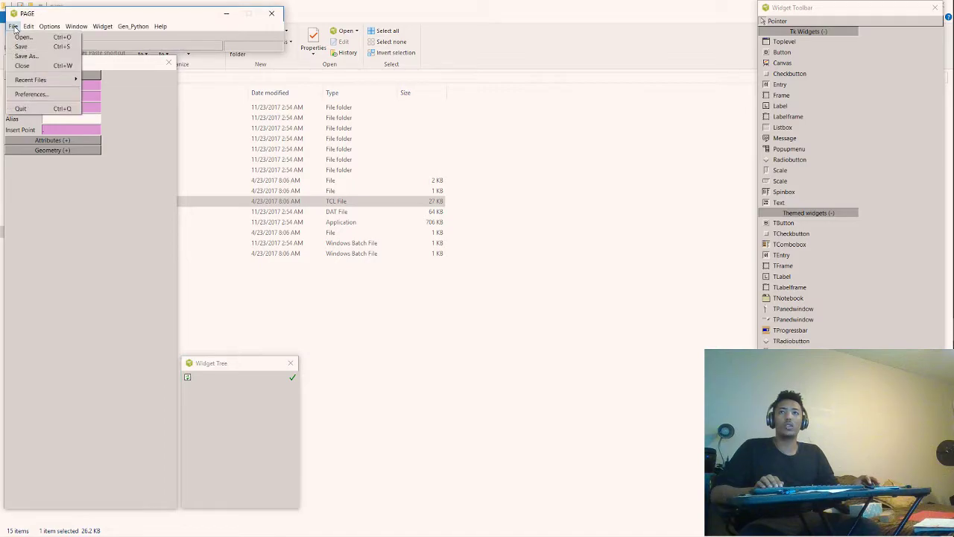
{"action": "left_click", "coordinate": [24, 108]}
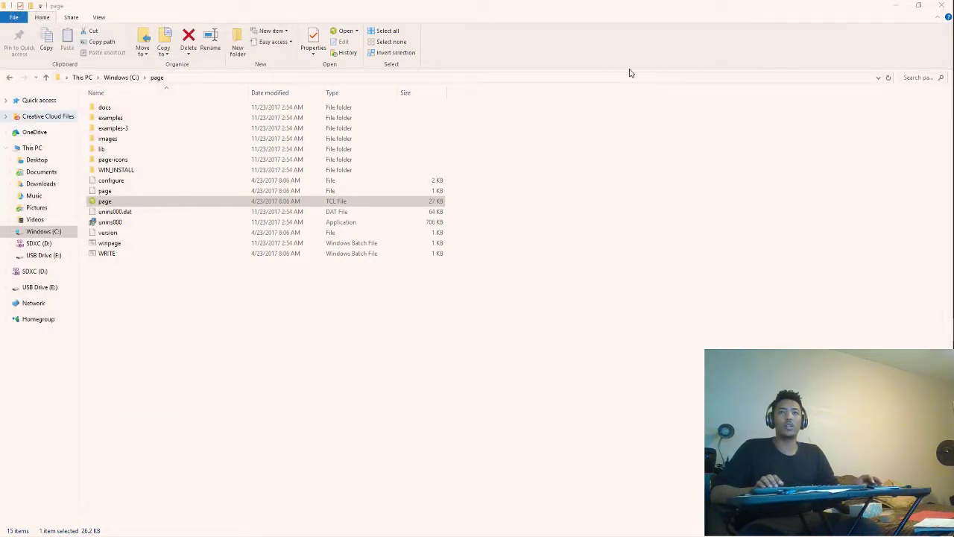
Restore and close the Explorer window, then select the PAGE desktop shortcut.
{"action": "left_click", "coordinate": [919, 8]}
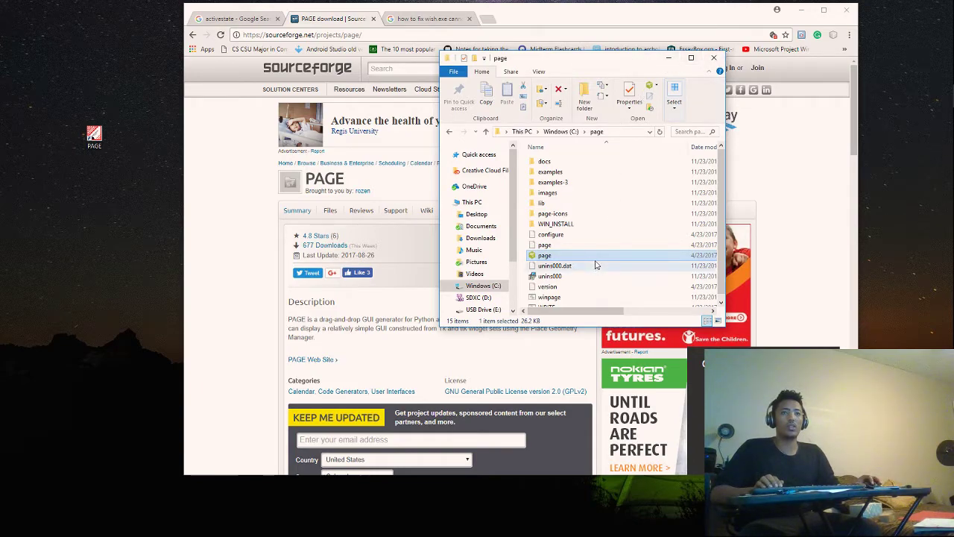
{"action": "left_click", "coordinate": [715, 58]}
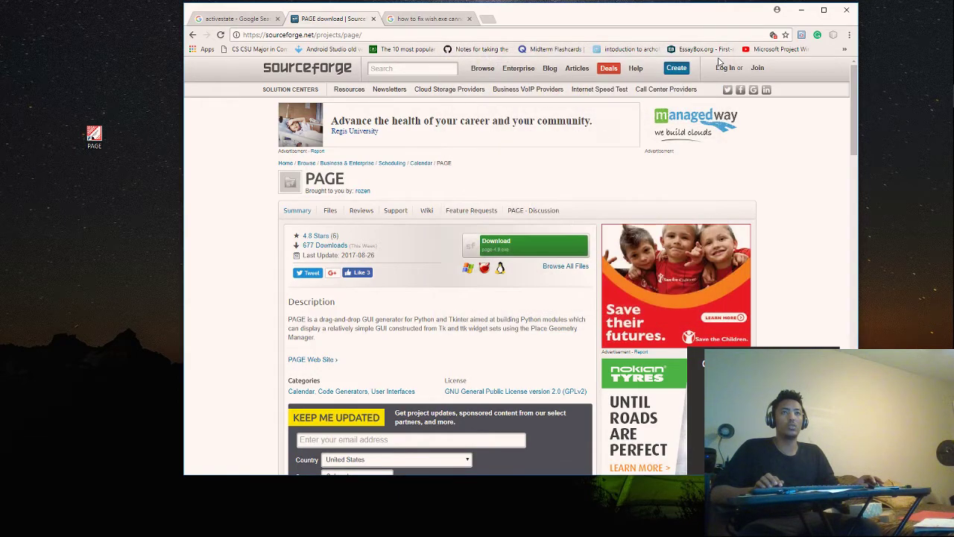
{"action": "left_click", "coordinate": [105, 145]}
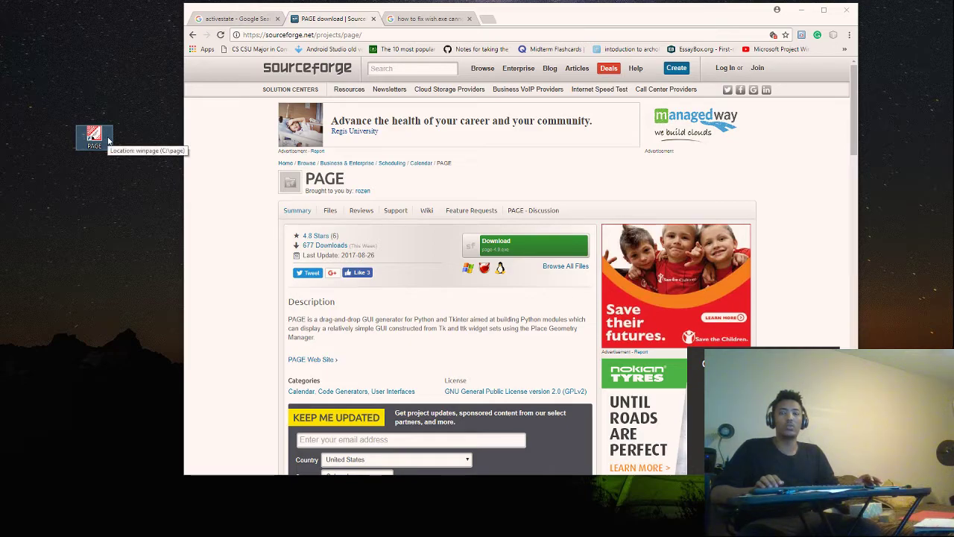
{"action": "left_click", "coordinate": [137, 139]}
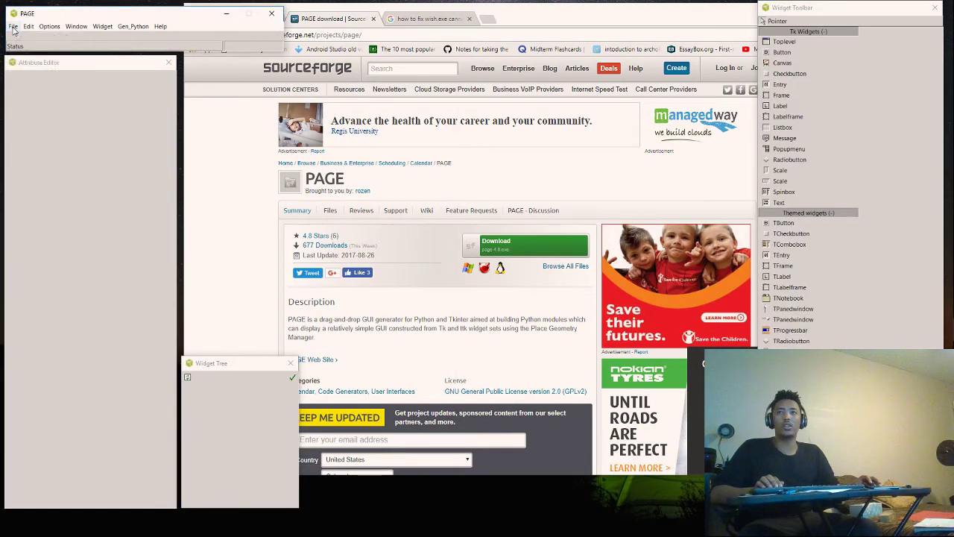
{"action": "left_click", "coordinate": [12, 26]}
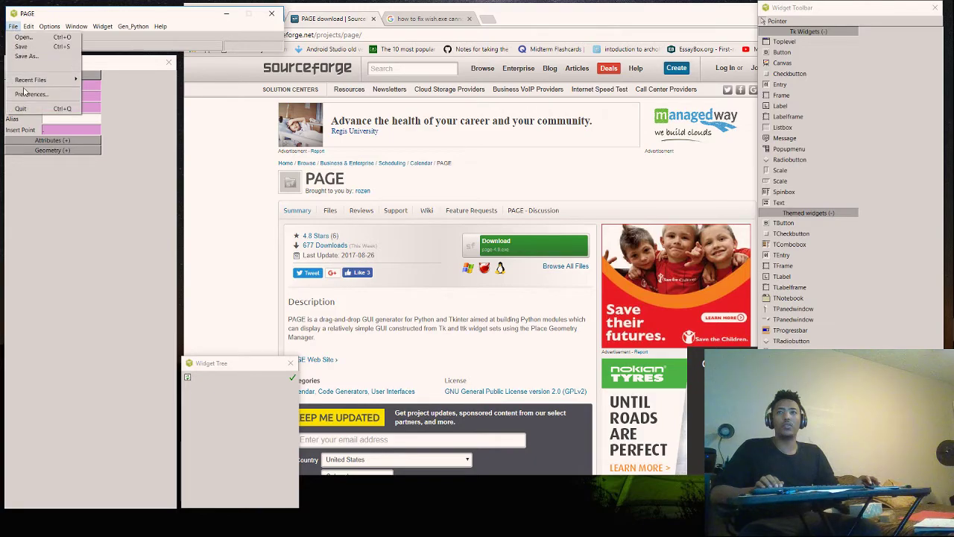
{"action": "key", "text": "Escape"}
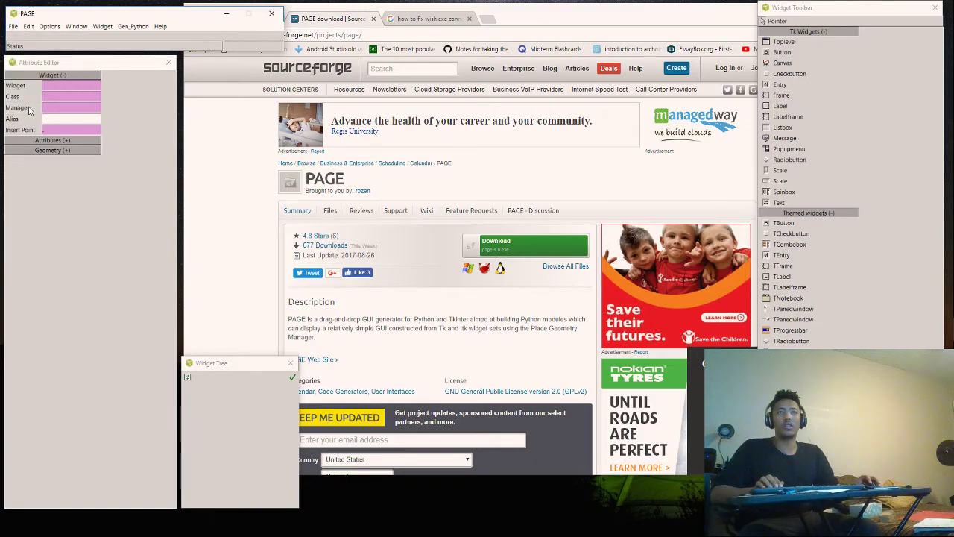